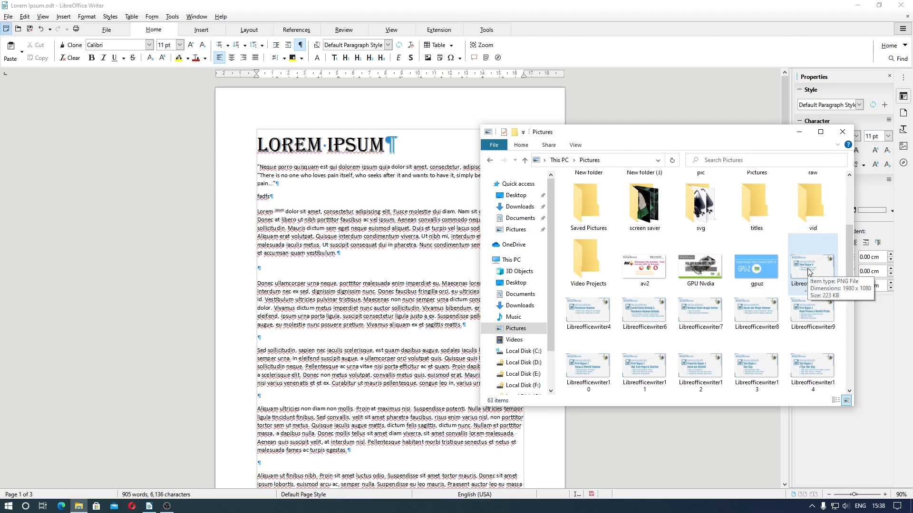
Step: Insert the "Tabel Bagian 6" PNG from the Pictures folder into the empty paragraph after the first body paragraph
left_click_drag(809, 272, 372, 266)
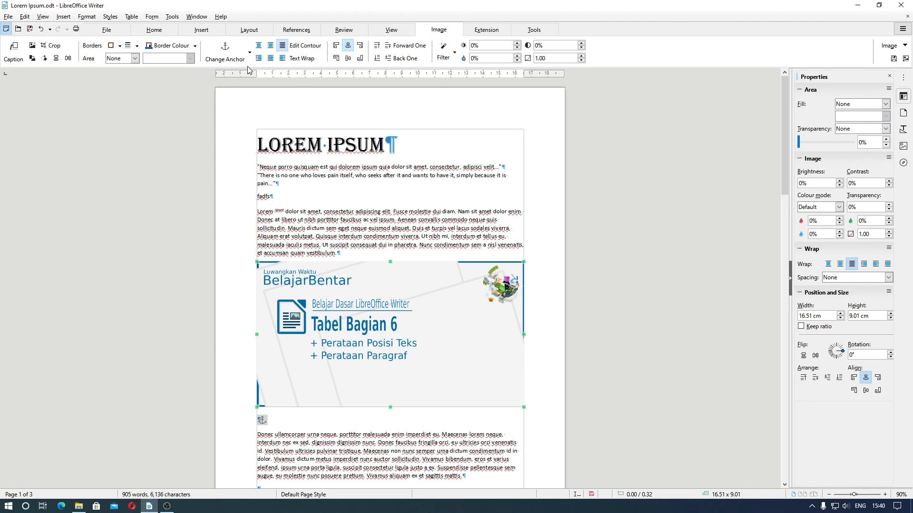
Step: Examine the anchor options available for the inserted image, keeping it anchored To Character
left_click(250, 54)
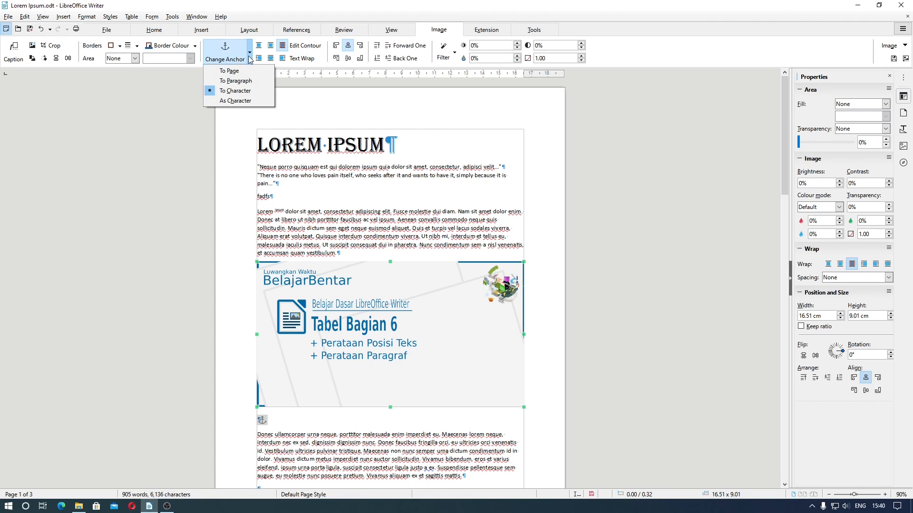
left_click(323, 294)
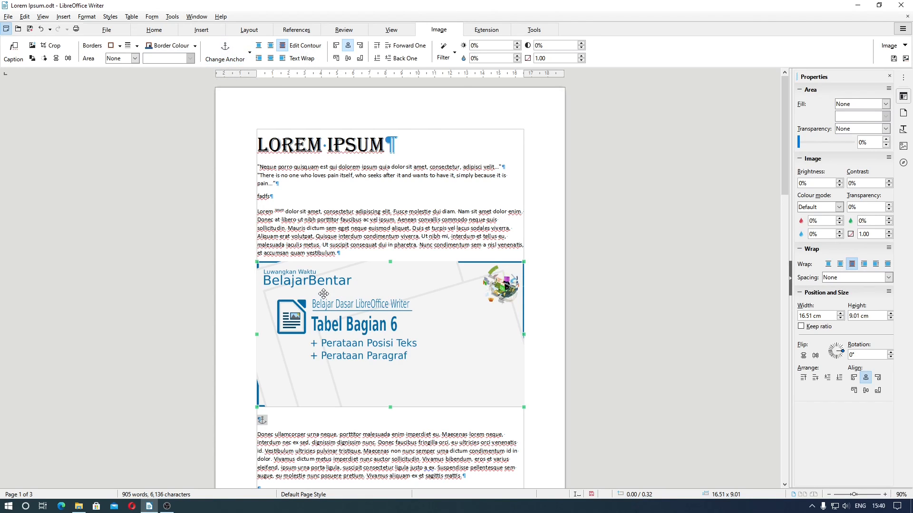
right_click(324, 293)
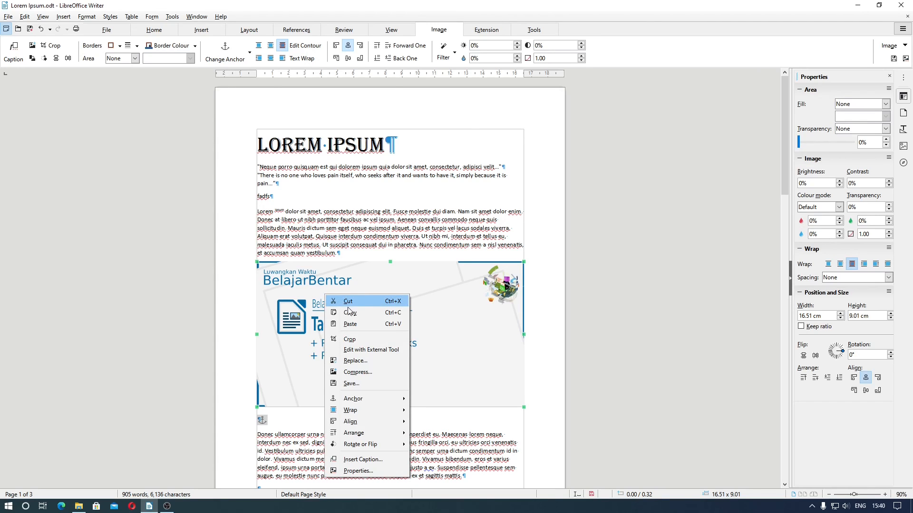
mouse_move(376, 399)
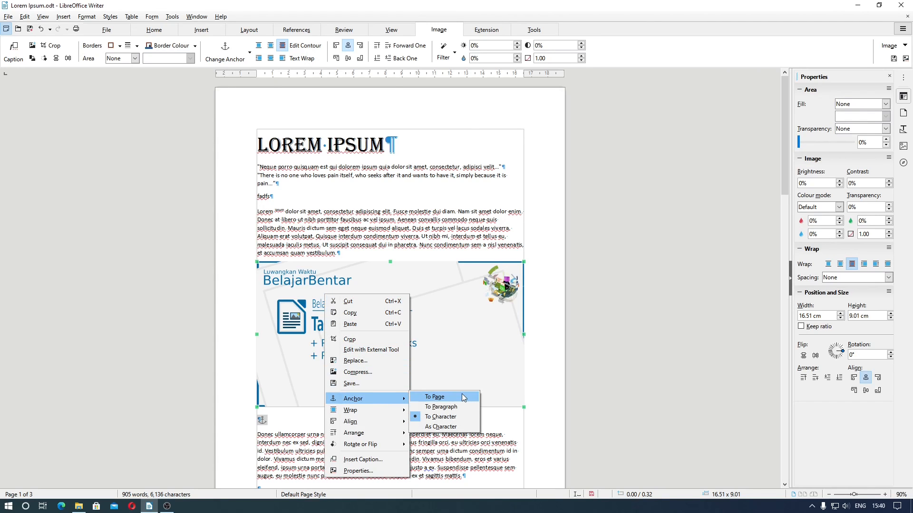
left_click(332, 301)
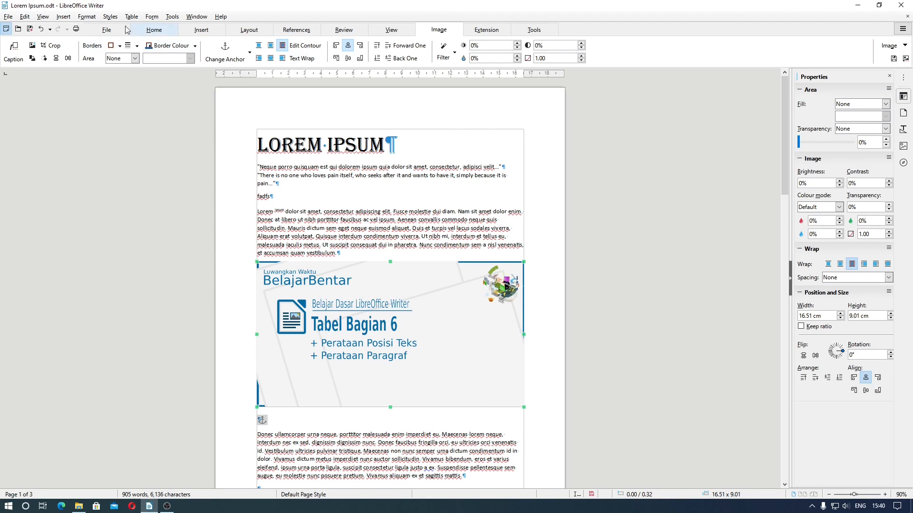
left_click(86, 17)
mouse_move(122, 270)
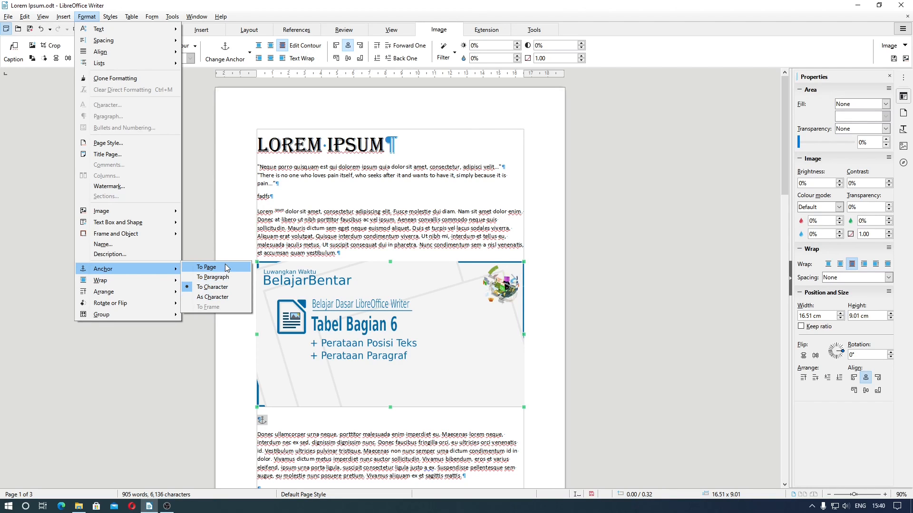
left_click(223, 289)
Step: Set the image's anchor to To Page
right_click(361, 301)
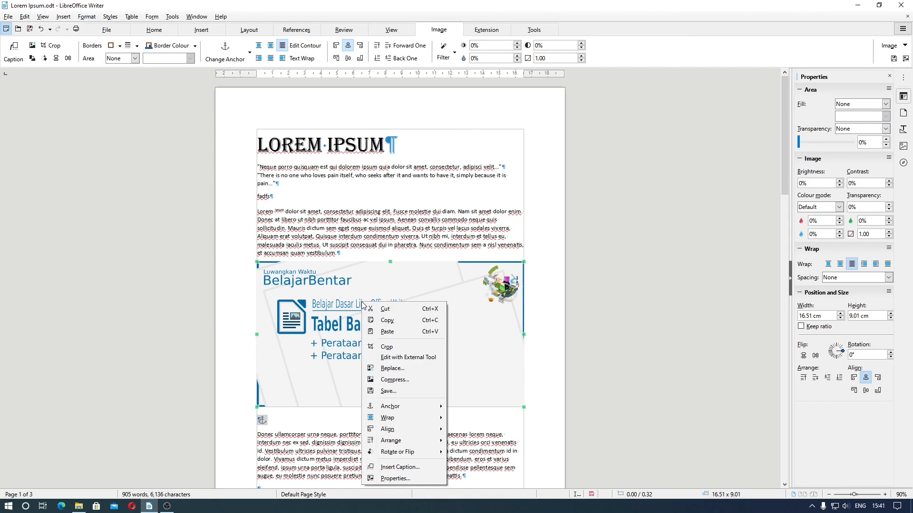
mouse_move(426, 406)
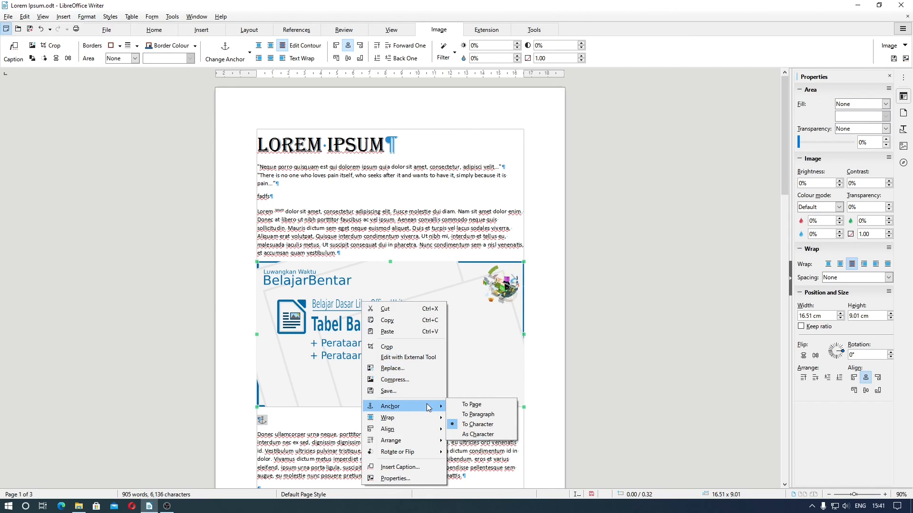
left_click(475, 405)
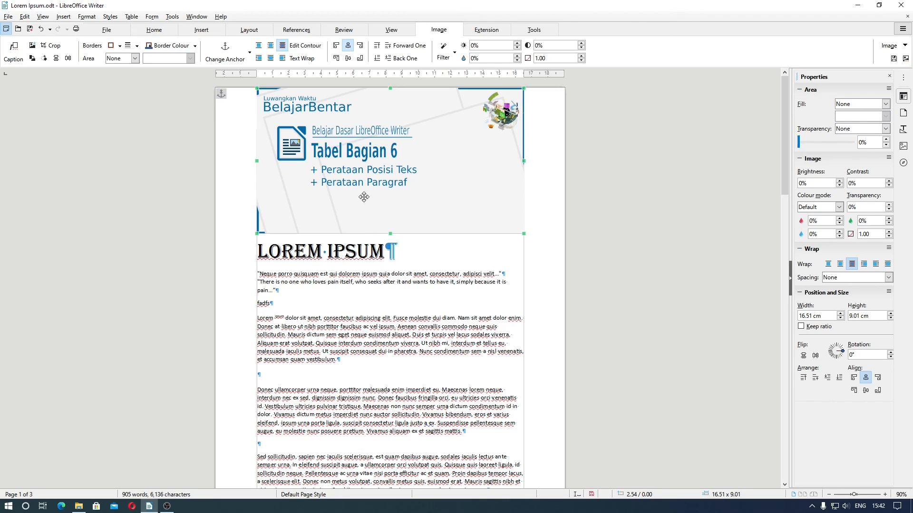
Step: Shrink the image to about 7.65 × 4.17 cm and place it in the first body paragraph, near the left text margin
left_click_drag(257, 88, 400, 166)
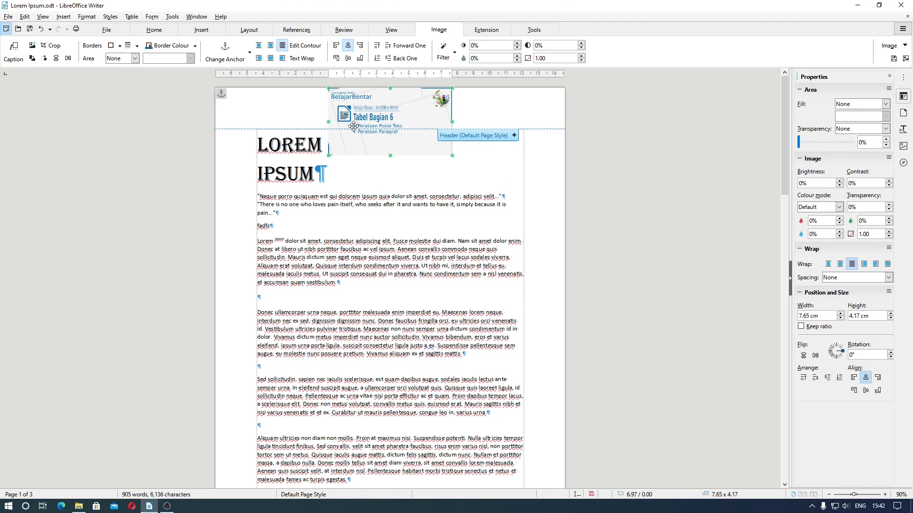
left_click_drag(353, 126, 291, 236)
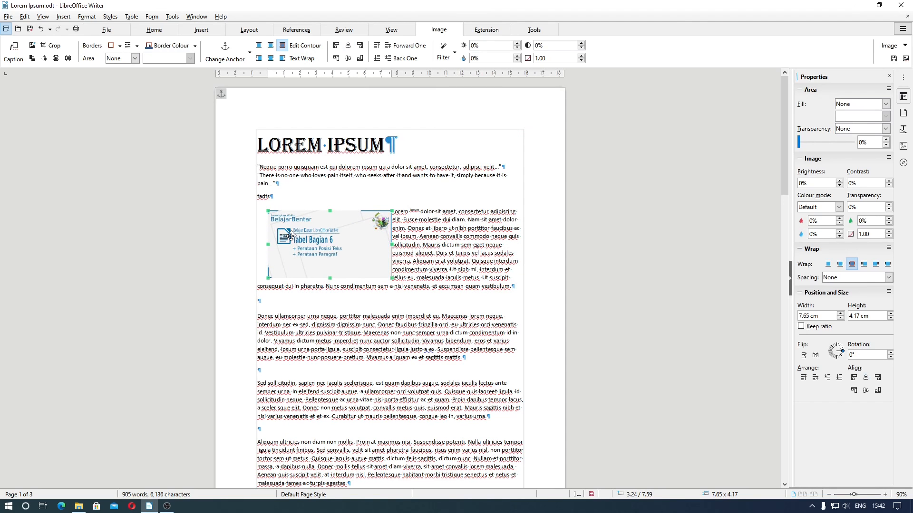
left_click_drag(289, 227, 340, 260)
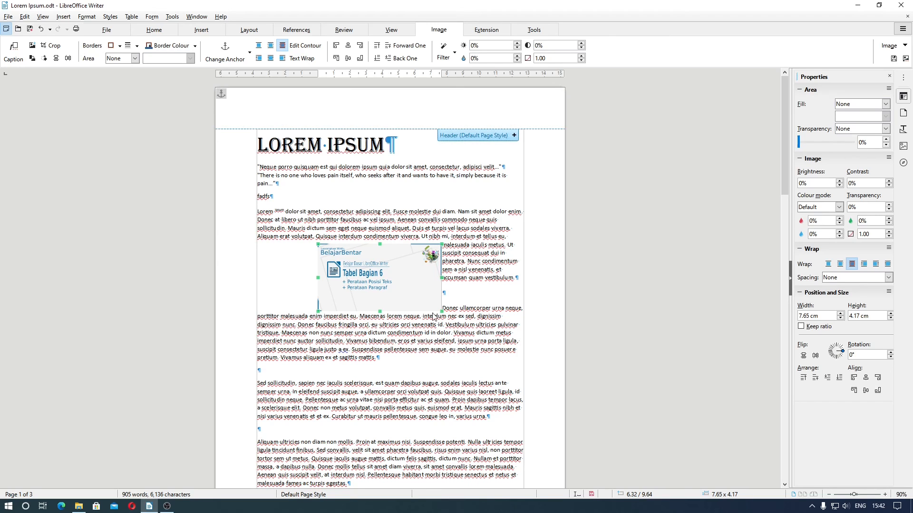
left_click_drag(388, 284, 336, 253)
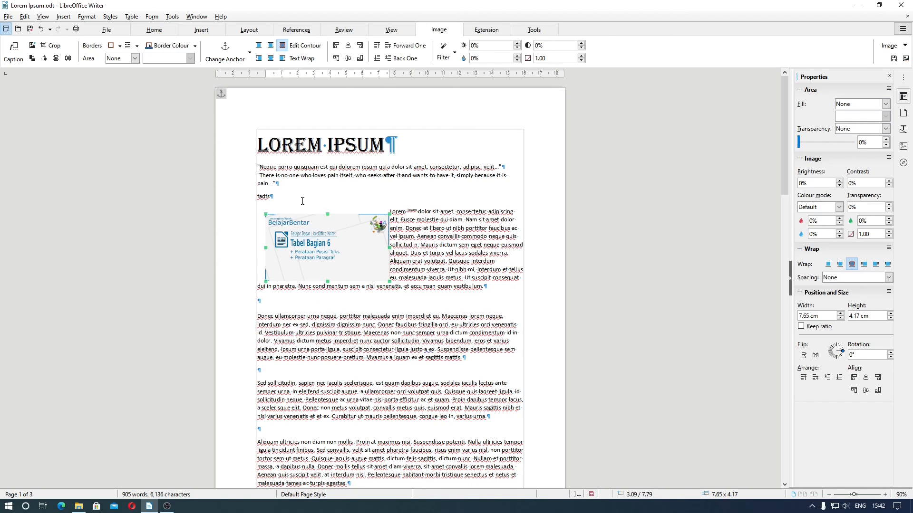
Step: Try adding eight blank paragraphs before the LOREM IPSUM title, and undo them
left_click(259, 152)
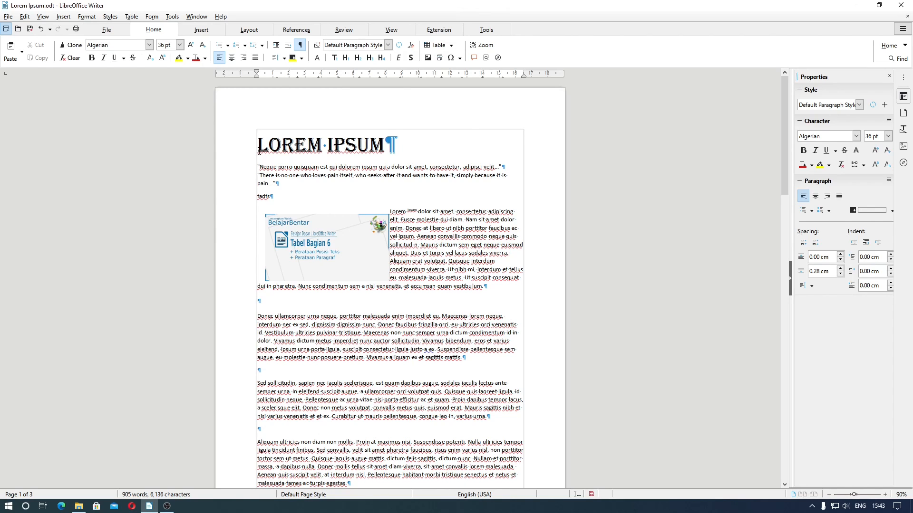
key("Return")
key("Return")
key("Return")
key("Return")
key("Return")
key("Return")
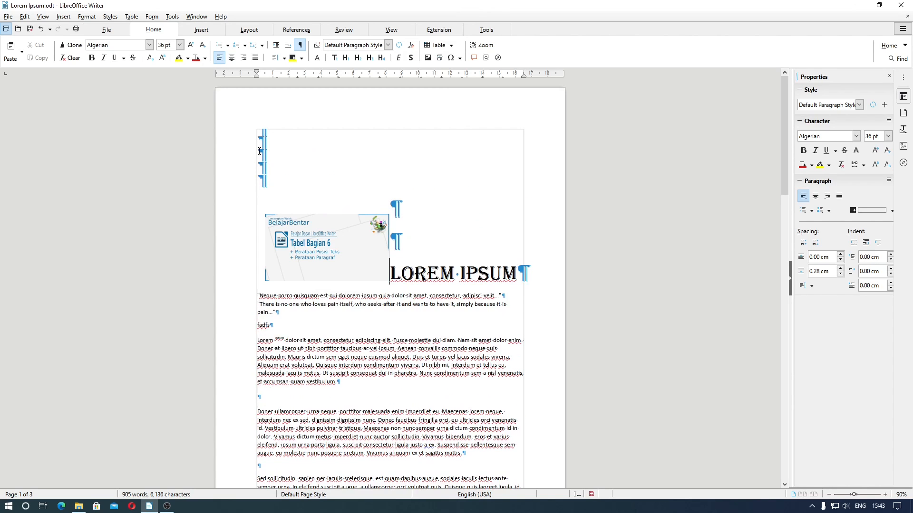
key("Return")
key("Return")
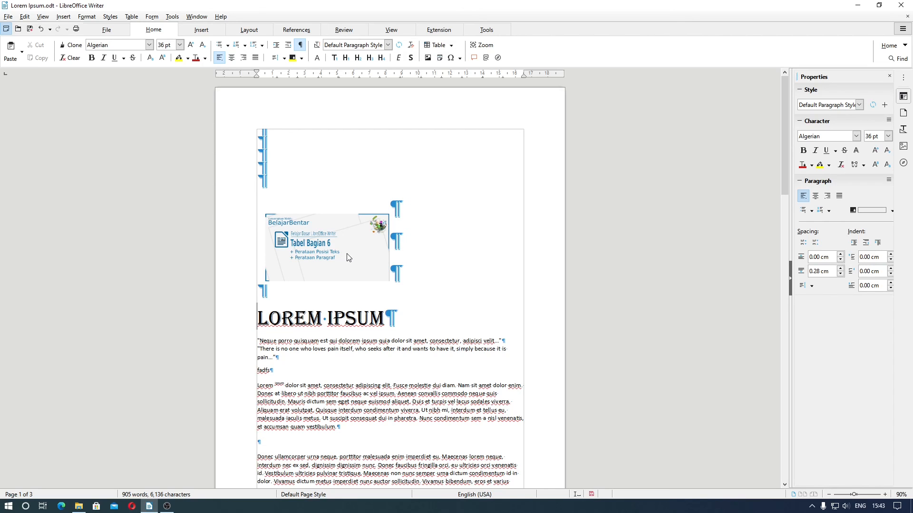
key("ctrl+z")
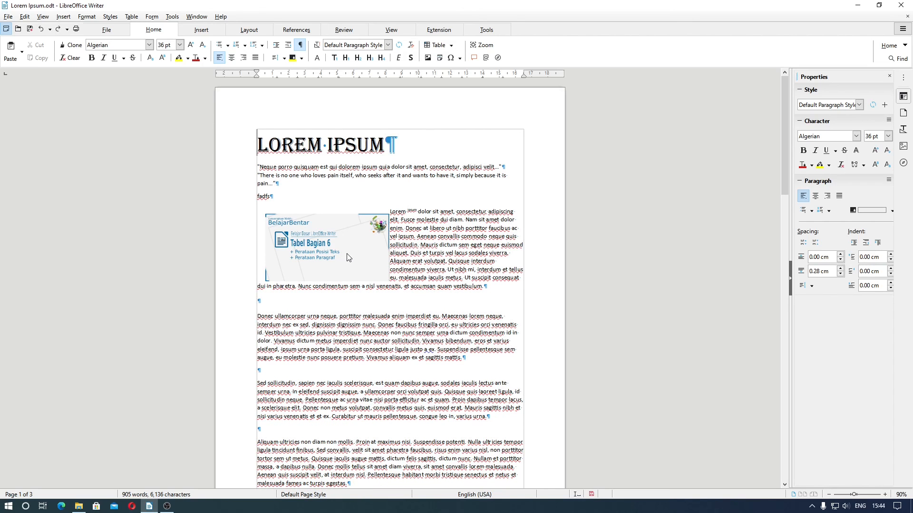
Step: Set the image's anchor to To Paragraph
right_click(348, 254)
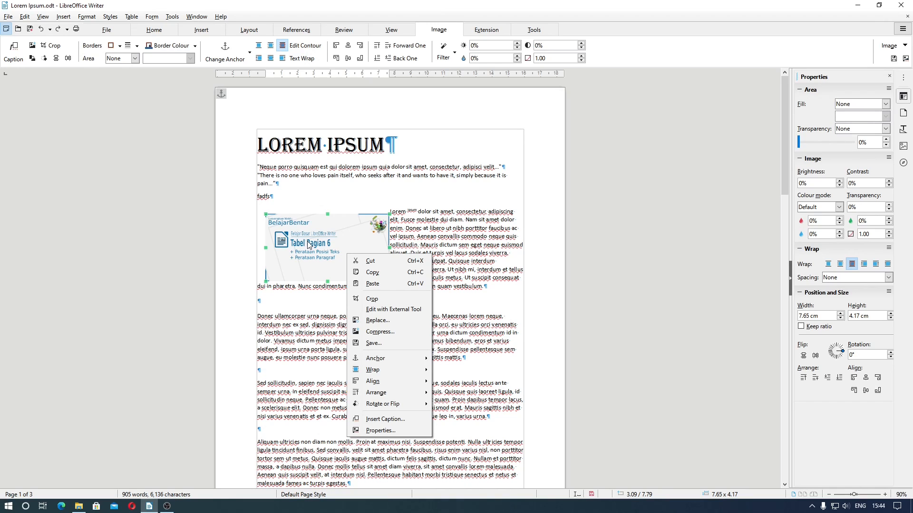
mouse_move(389, 359)
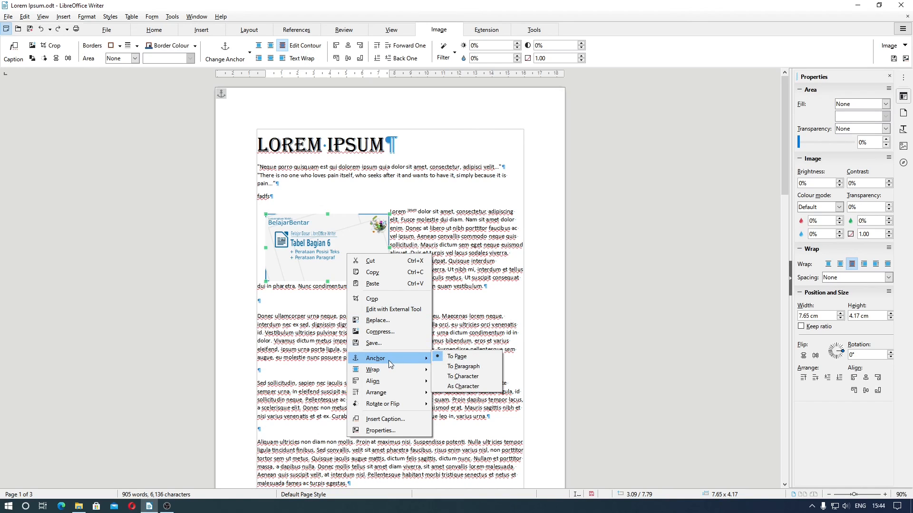
left_click(471, 367)
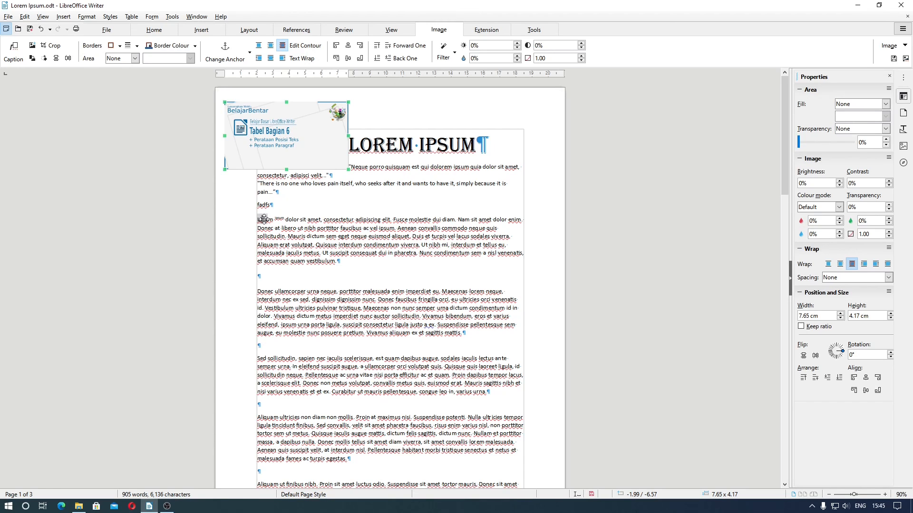
Step: Move the image through the first body paragraph down to the end of the "Donec ullamcorper" paragraph, at about 5.86 / 2.93 cm
left_click_drag(264, 219, 383, 241)
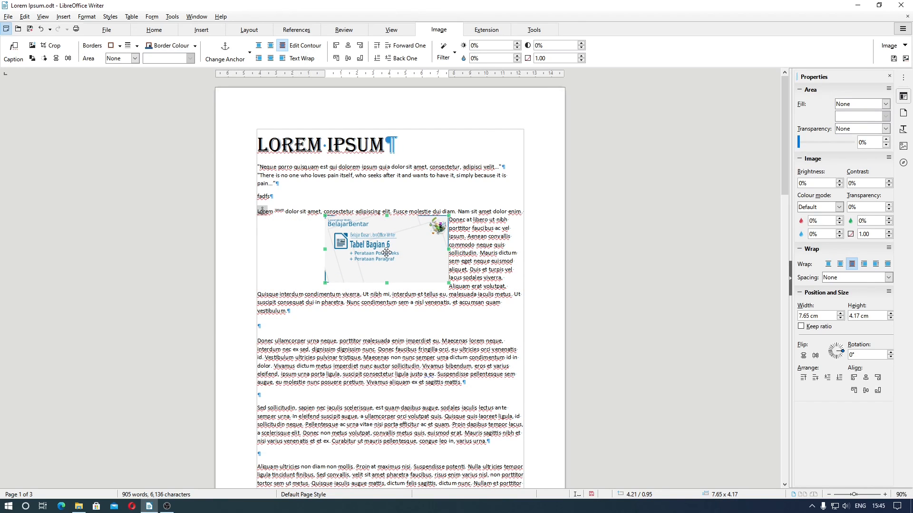
left_click_drag(386, 253, 386, 245)
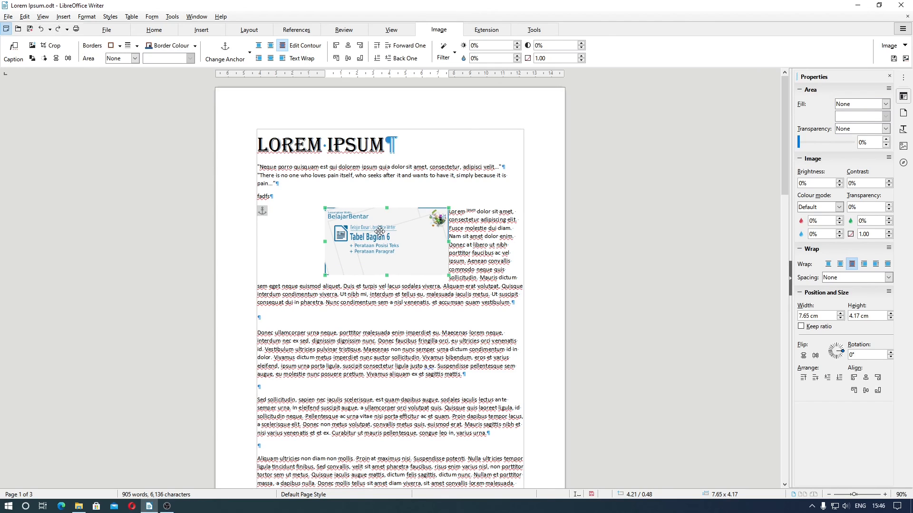
left_click_drag(380, 231, 394, 330)
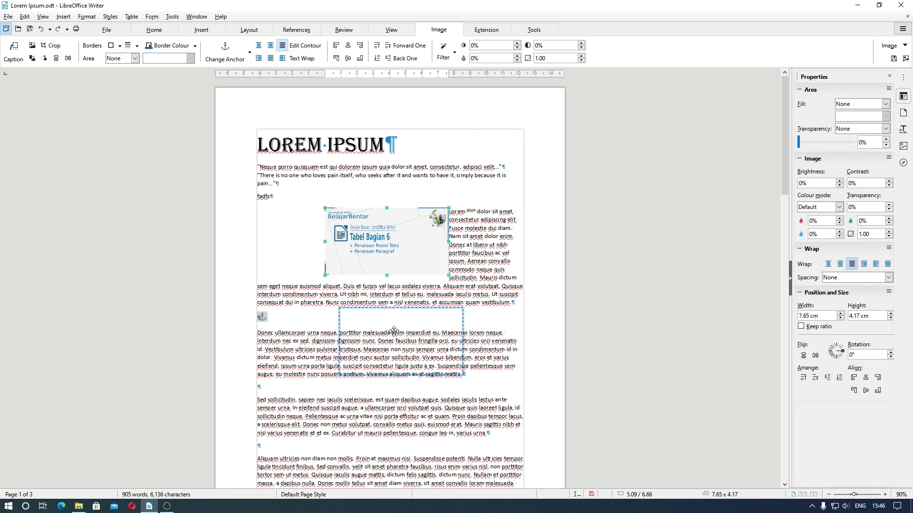
left_click_drag(394, 330, 386, 372)
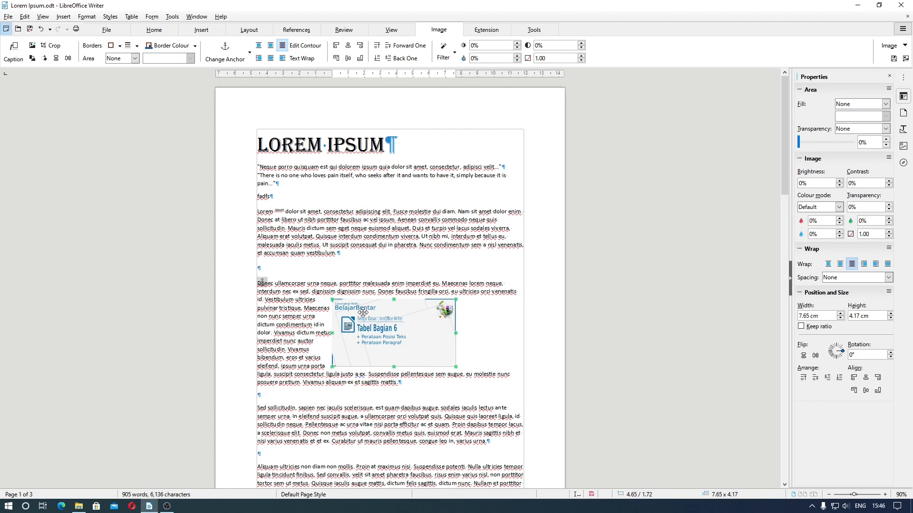
left_click_drag(363, 314, 406, 338)
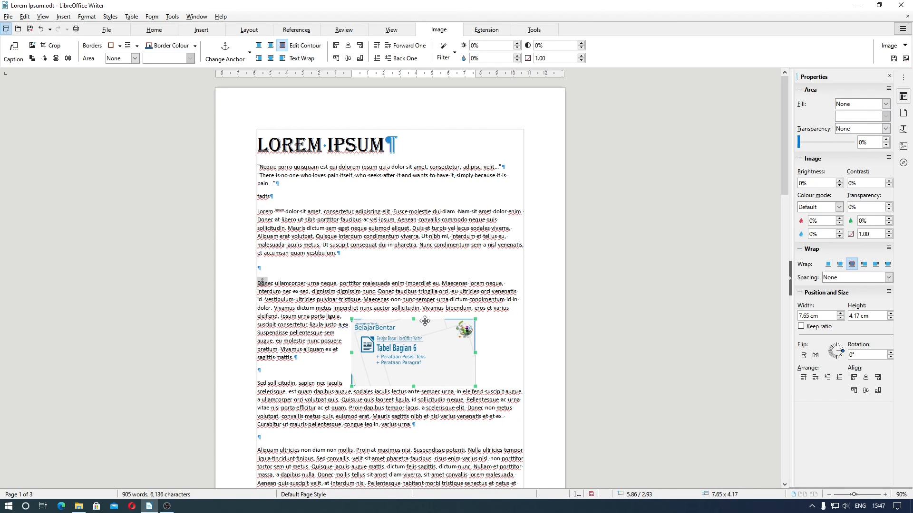
Step: Add two blank paragraphs after the first body paragraph and several more after the "Donec ullamcorper" paragraph
left_click(379, 257)
key("Return")
key("Return")
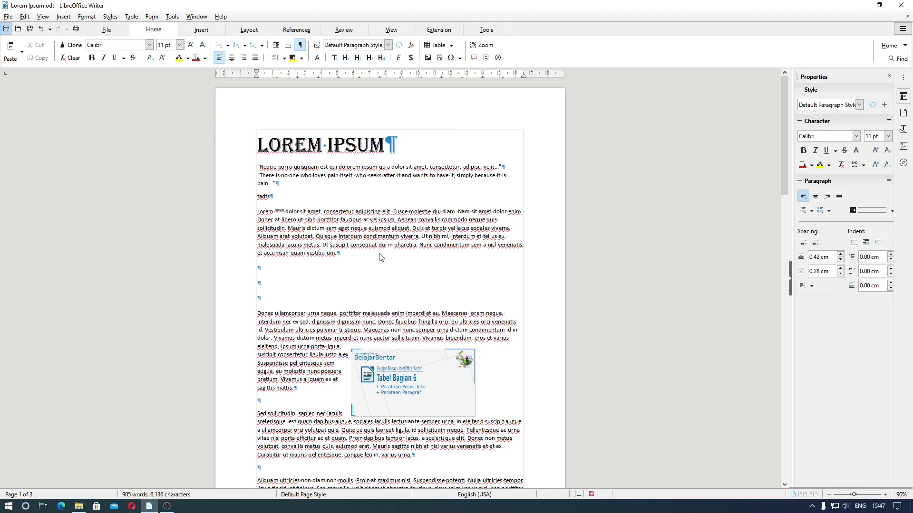
left_click(407, 371)
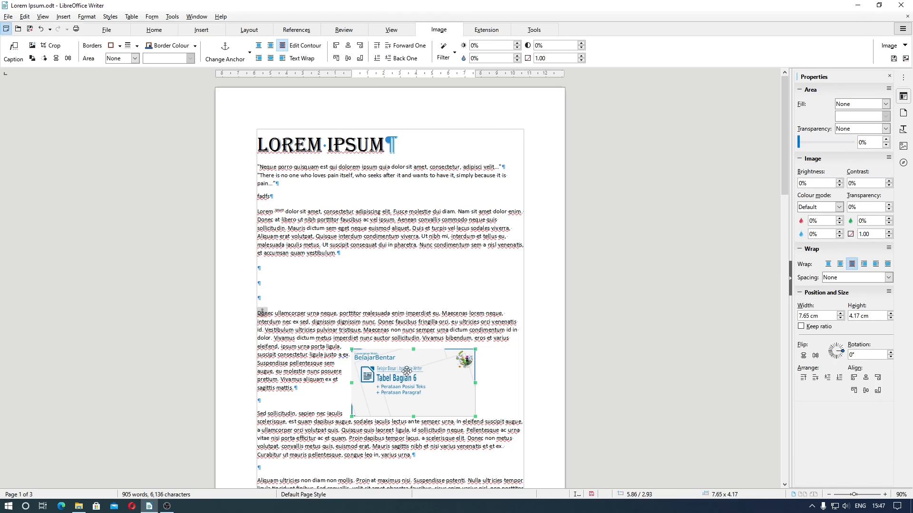
left_click(319, 397)
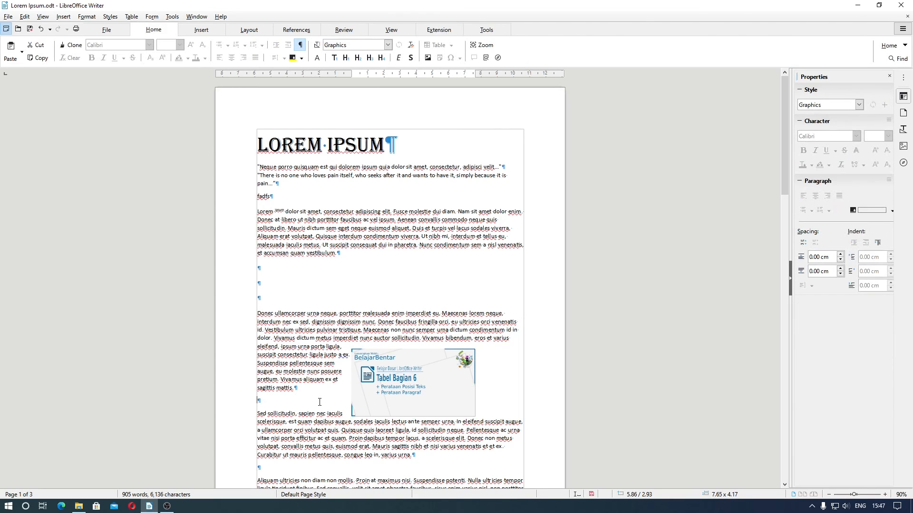
key("Return")
key("Return")
key("Return")
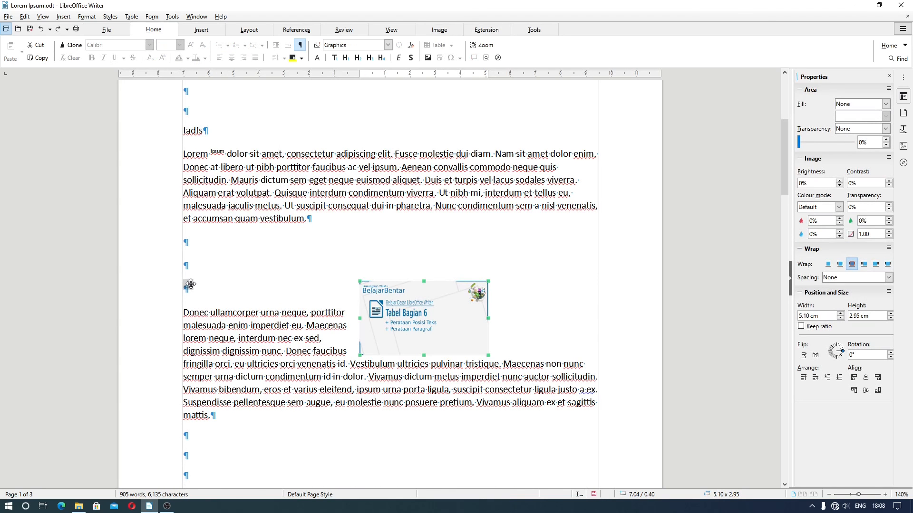
Step: Move the image's anchor up to the "Lorem ipsum dolor" paragraph, and back down to the "Donec ullamcorper" paragraph and below
left_click_drag(191, 284, 190, 151)
scroll(196, 170, "up", 1)
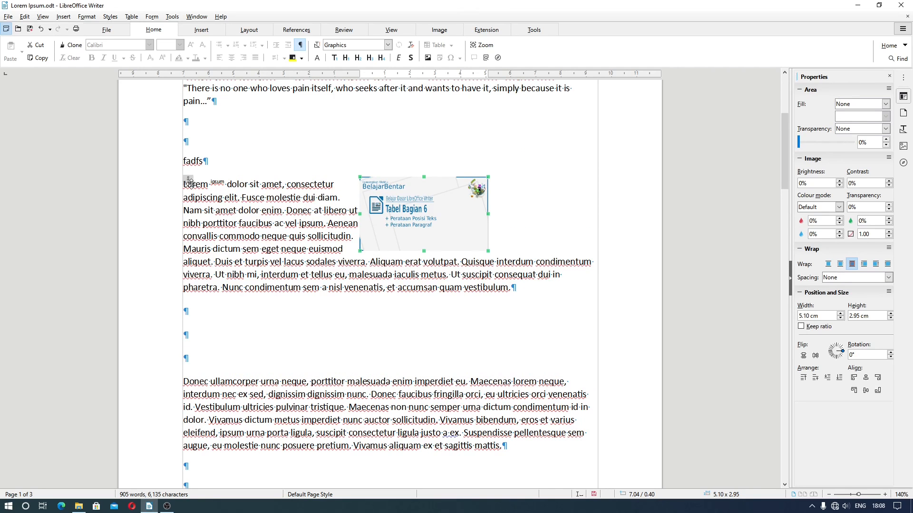
mouse_move(190, 182)
left_mouse_down()
mouse_move(188, 125)
mouse_move(188, 395)
left_mouse_up()
scroll(188, 395, "down", 2)
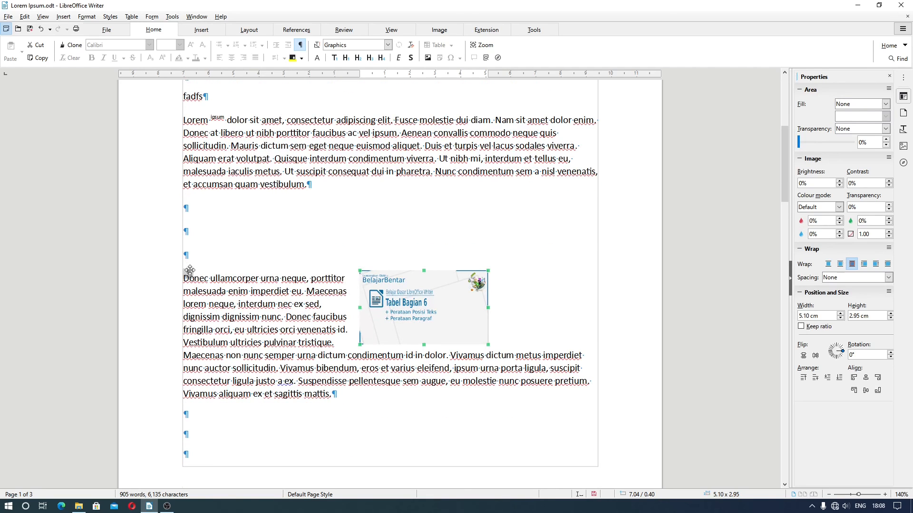
left_click_drag(189, 331, 189, 414)
Step: Set the image's anchor to To Character
right_click(409, 367)
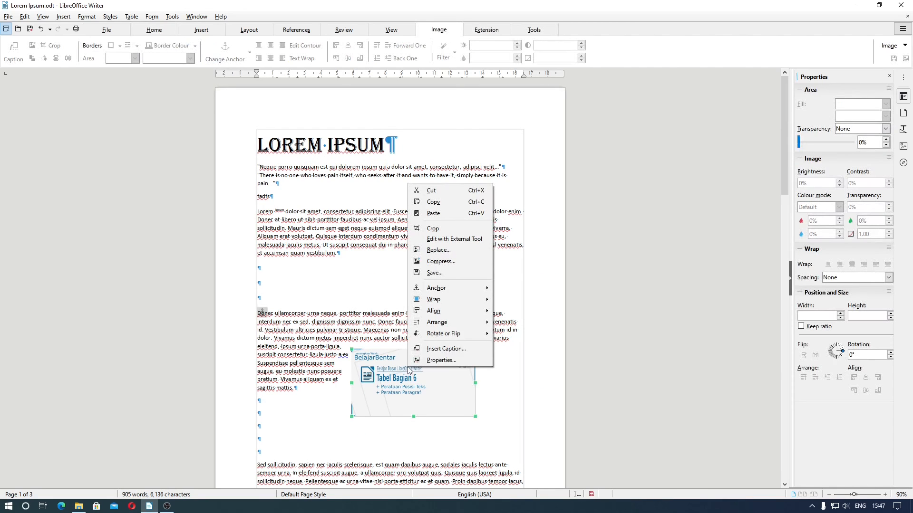
mouse_move(445, 293)
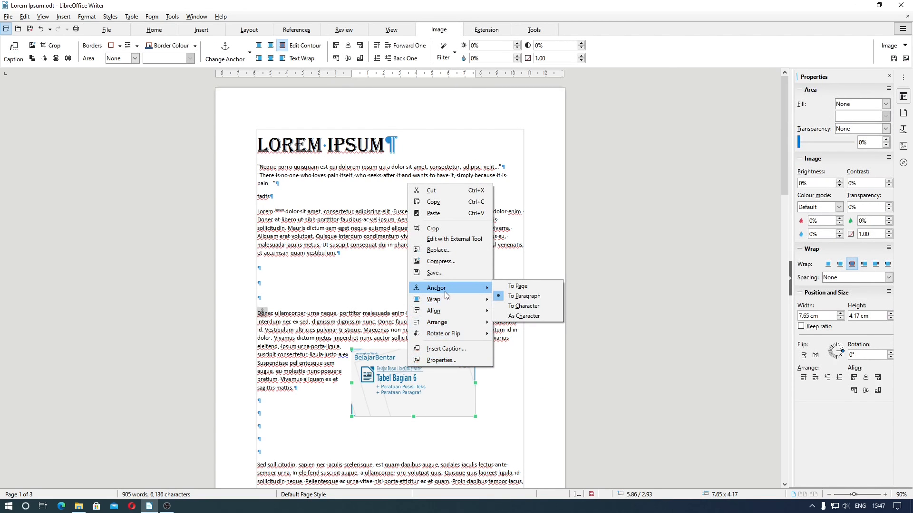
left_click(525, 306)
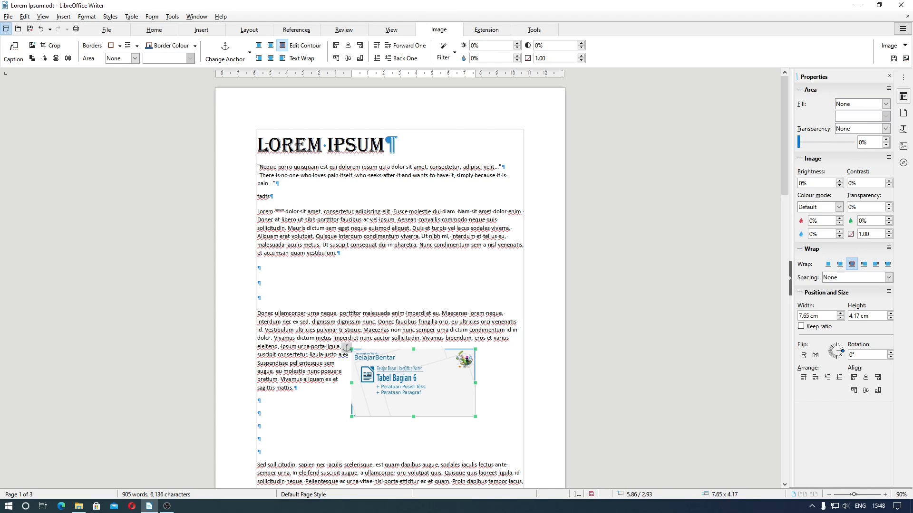
Step: Break the "LOREM IPSUM" title so that L, O, R and E each stand in their own paragraph above "M IPSUM"
left_click(269, 157)
left_click_drag(258, 145, 385, 145)
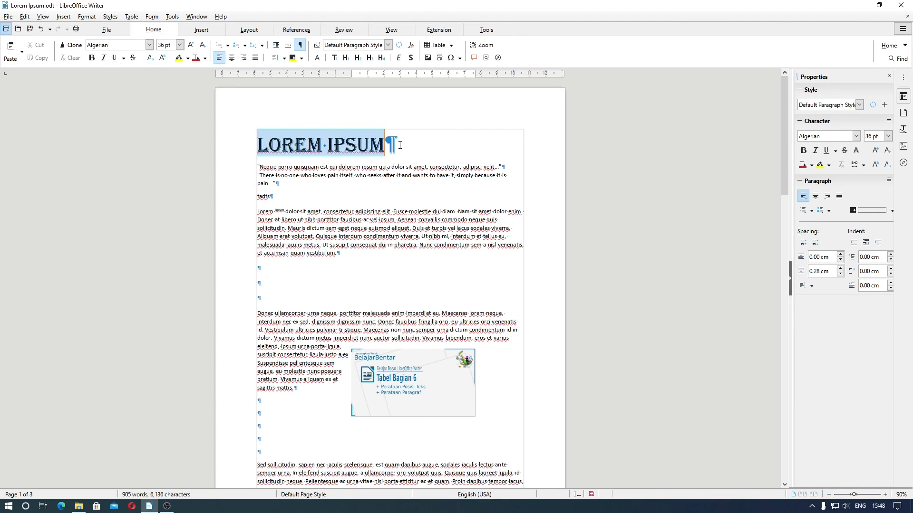
left_click(263, 146)
left_click(282, 146)
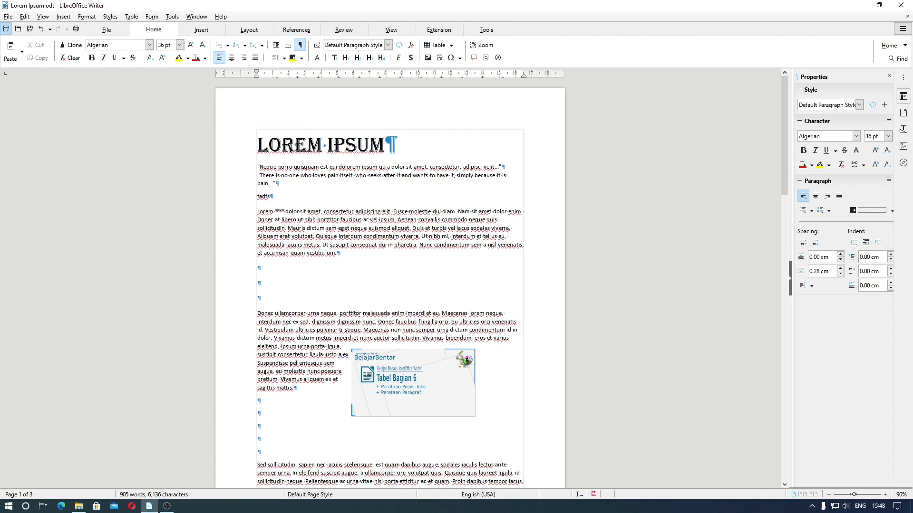
left_click(294, 146)
left_click(323, 144)
left_click(268, 144)
key("Return")
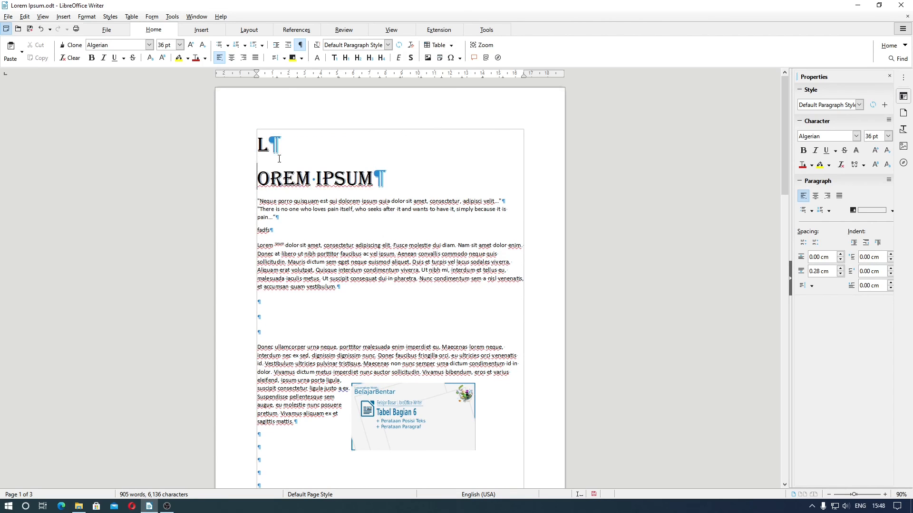
key("Right")
key("Return")
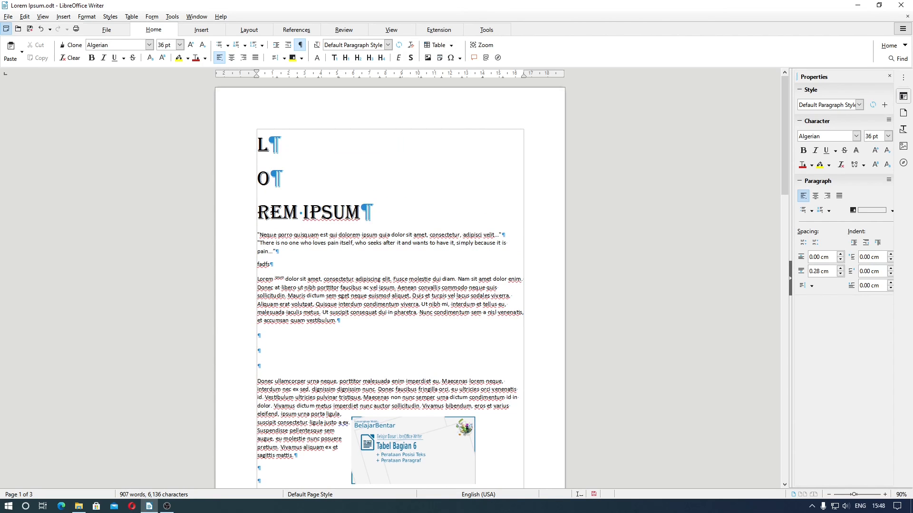
key("Right")
key("Return")
key("Right")
key("Return")
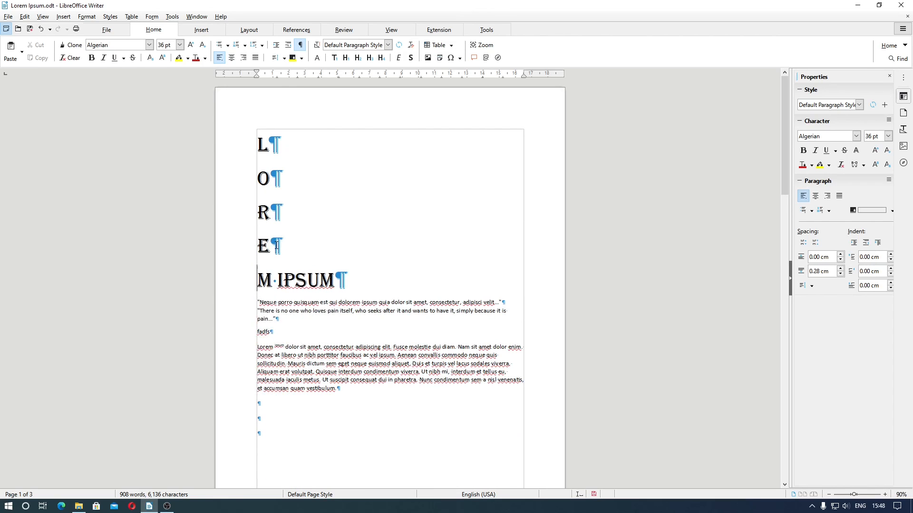
Step: Move the image's anchor up to the title's "O" line, and on to the "L" line
scroll(379, 395, "down", 5)
left_click(379, 395)
left_click_drag(347, 374, 308, 182)
scroll(328, 167, "up", 5)
scroll(318, 173, "up", 6)
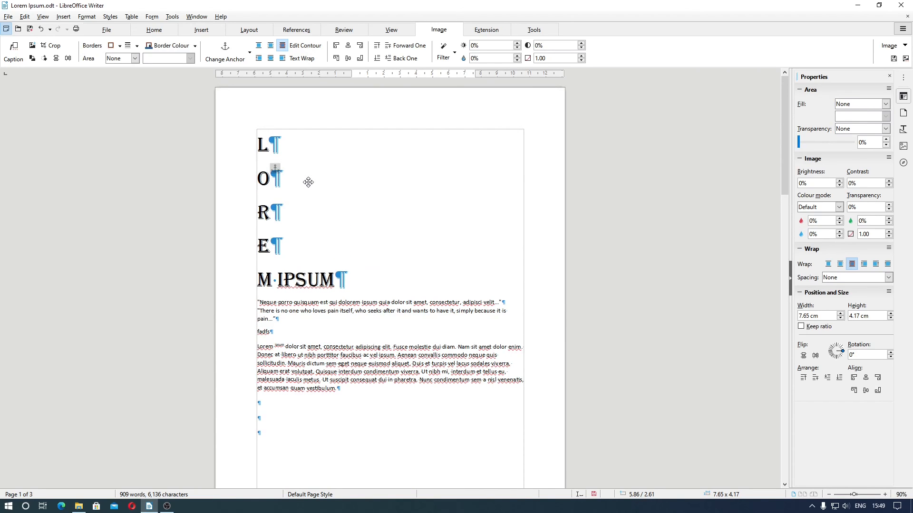
left_click_drag(309, 182, 280, 146)
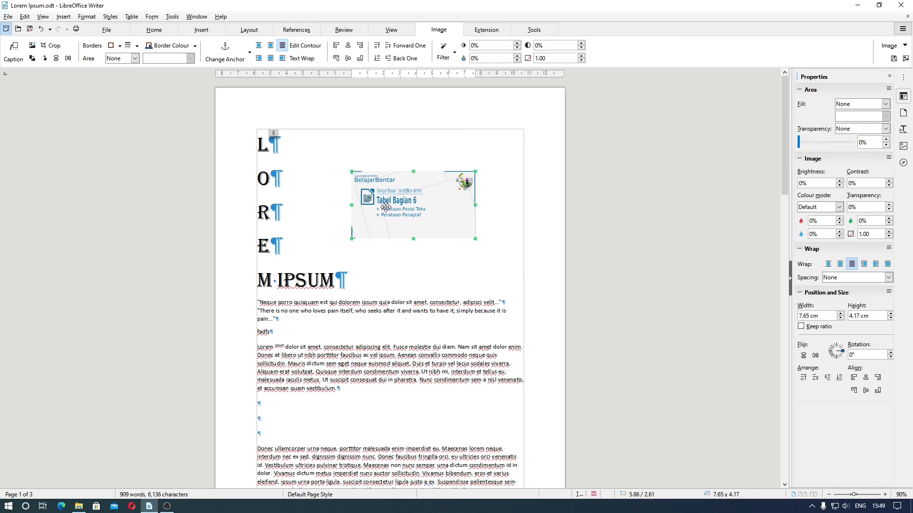
Step: Move the image up beside the "L", and back down past the "O" until its anchor is at the "E", about 5.21 / 0.01 cm
left_click_drag(384, 206, 384, 164)
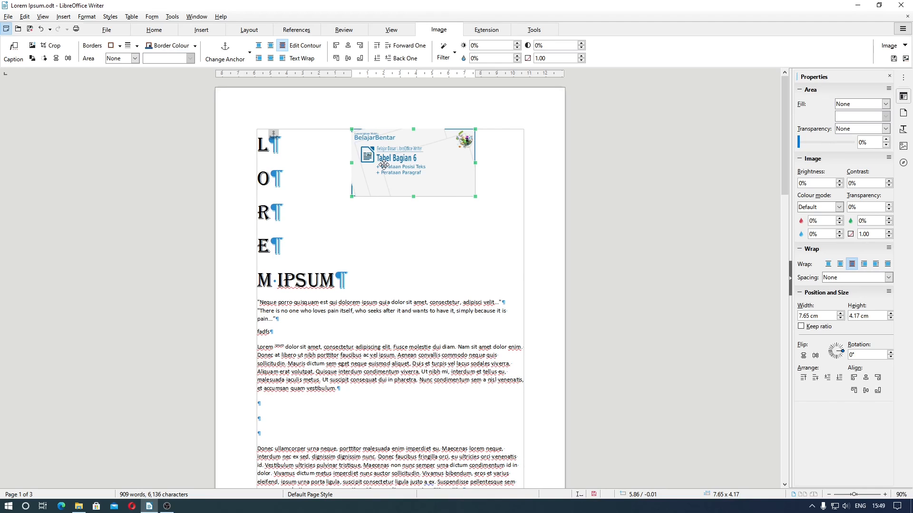
left_click_drag(384, 164, 383, 203)
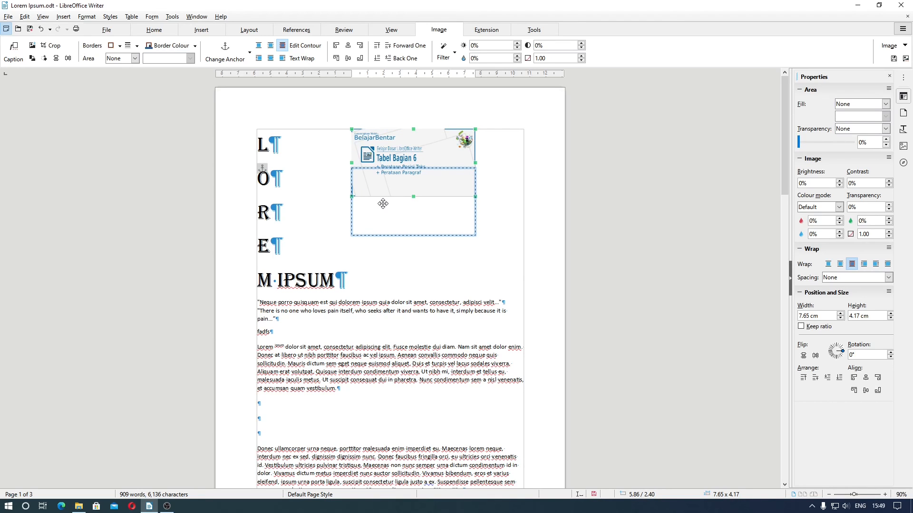
left_click_drag(383, 203, 384, 248)
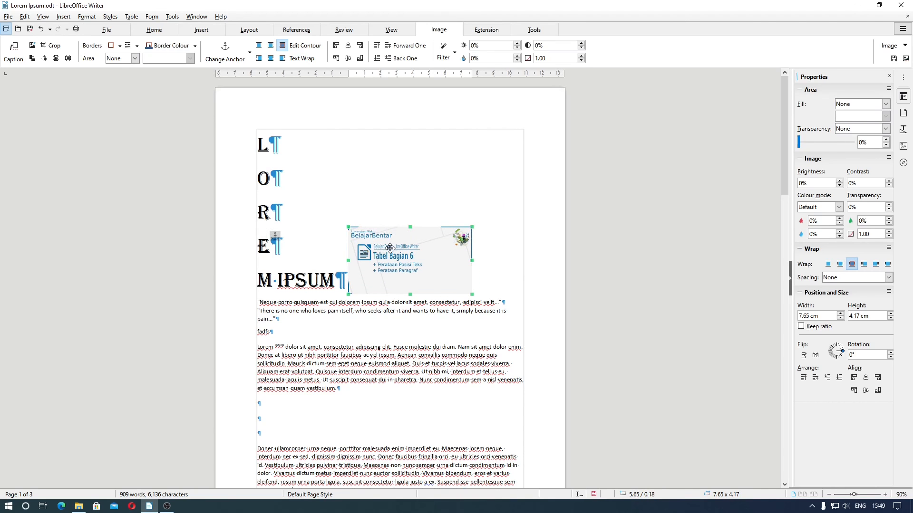
mouse_move(390, 248)
left_mouse_down()
mouse_move(333, 245)
mouse_move(435, 243)
mouse_move(375, 247)
left_mouse_up()
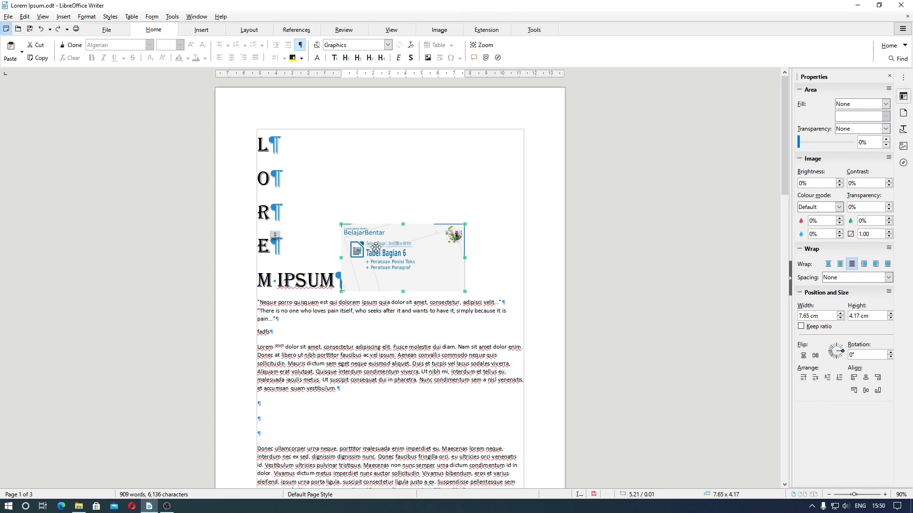
Step: Hide the formatting marks and move the image's anchor from the "E" line up to the "O" line
left_click(301, 45)
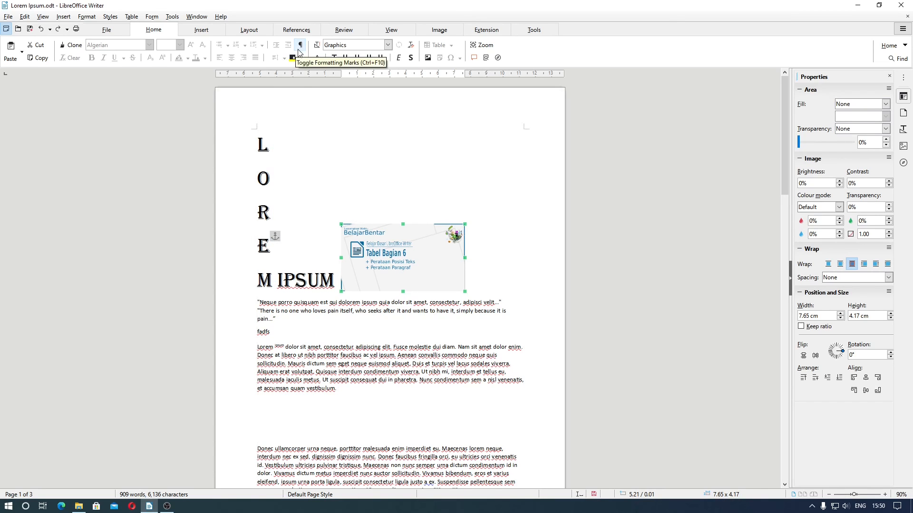
left_click_drag(275, 235, 279, 172)
Step: Add a blank paragraph after the title's "L" and more blank paragraphs between "O" and "R"
left_click(283, 143)
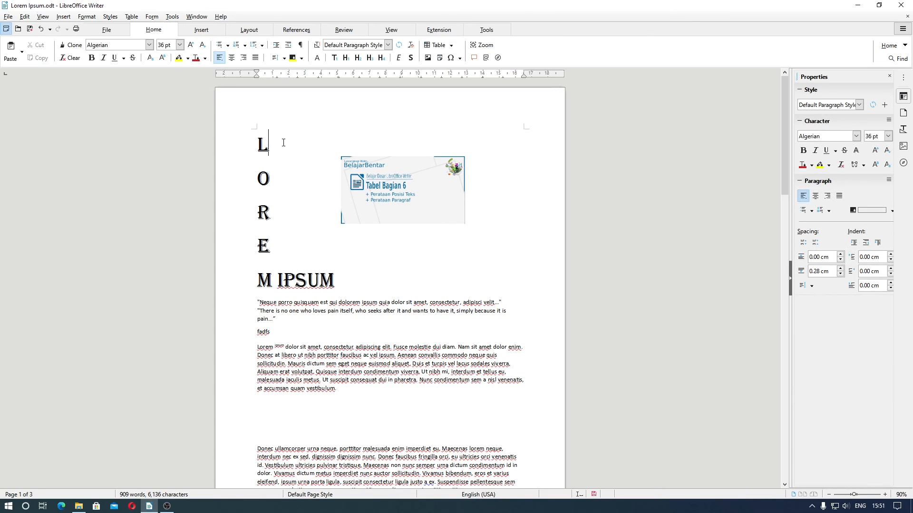
key("Return")
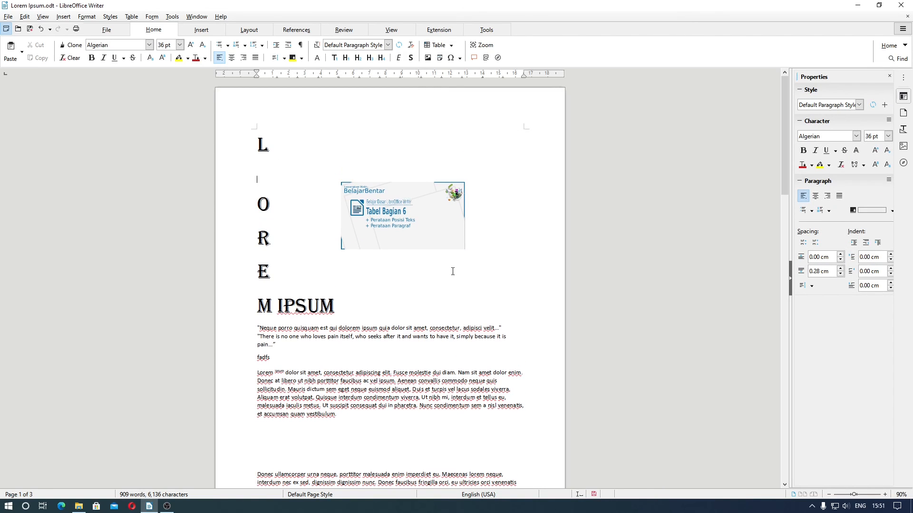
left_click(278, 235)
key("Home")
key("Return")
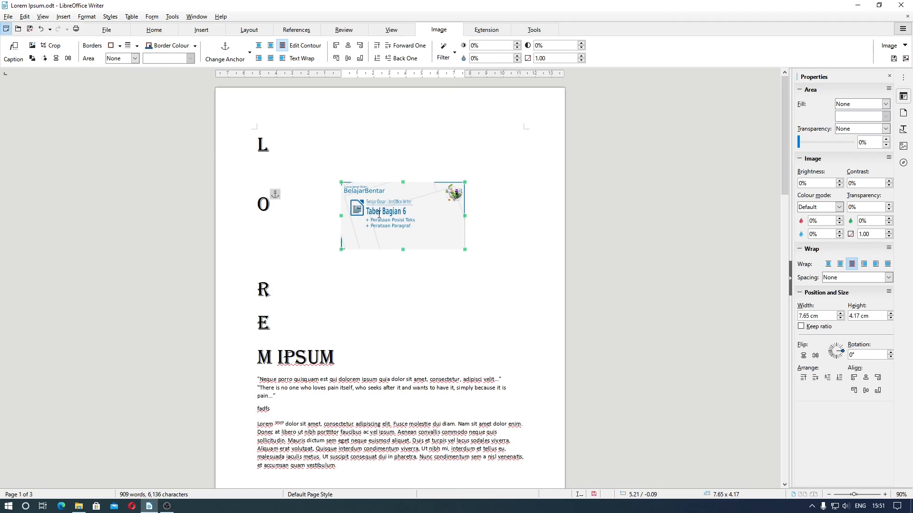
Step: Set the image's anchor to As Character and shrink the image to about 1.13 × 0.62 cm
right_click(387, 221)
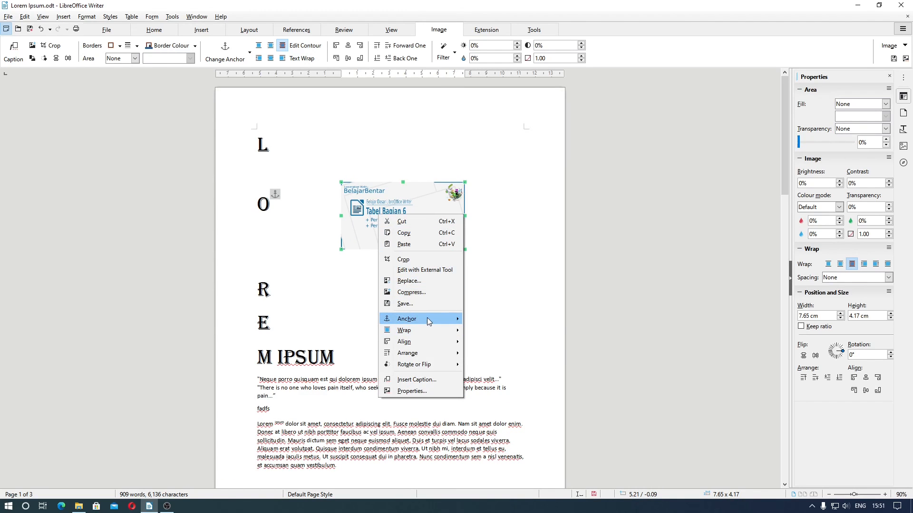
mouse_move(444, 321)
left_click(505, 348)
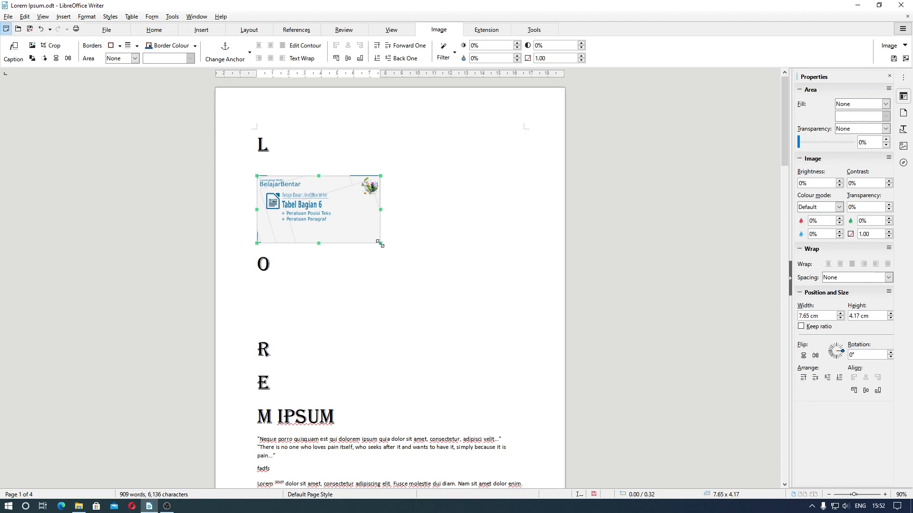
left_click_drag(380, 244, 268, 184)
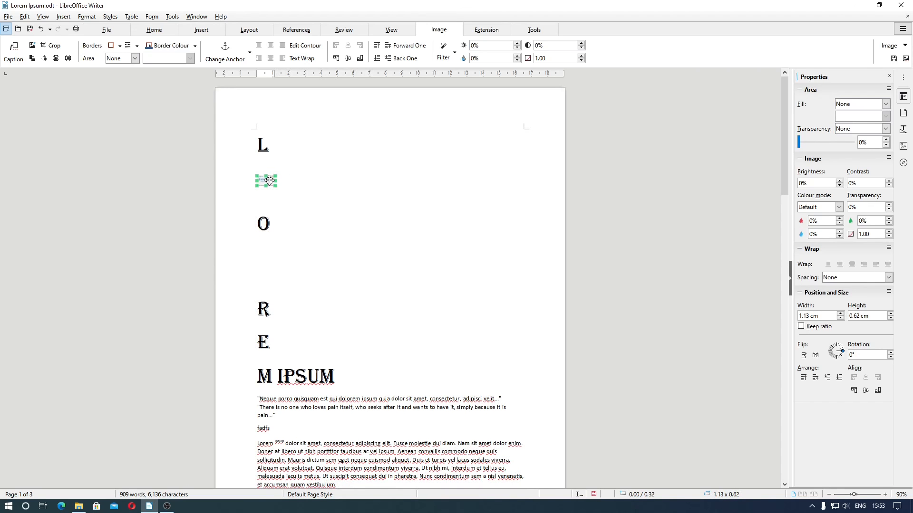
Step: Cut the image and paste it into the "Neque porro quisquam" line, between "dolorem" and "ipsum"
right_click(269, 180)
left_click(290, 186)
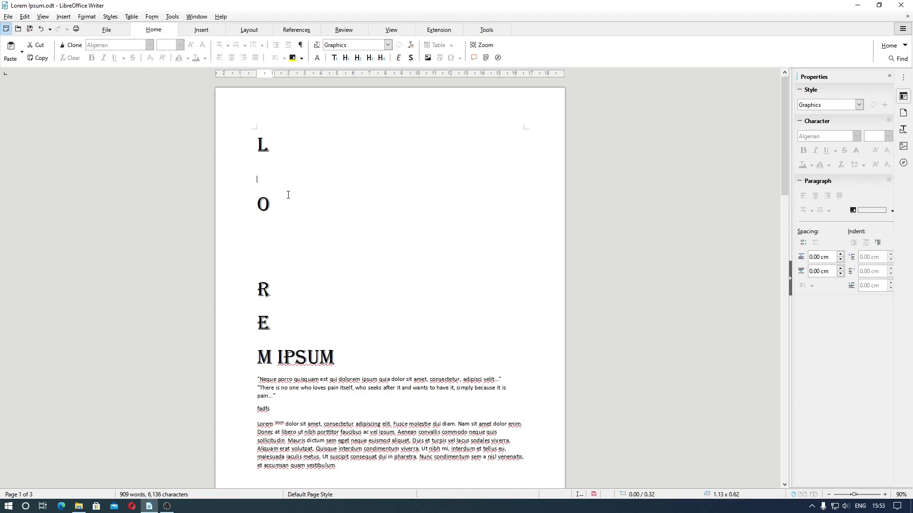
left_click(364, 379)
key("ctrl+v")
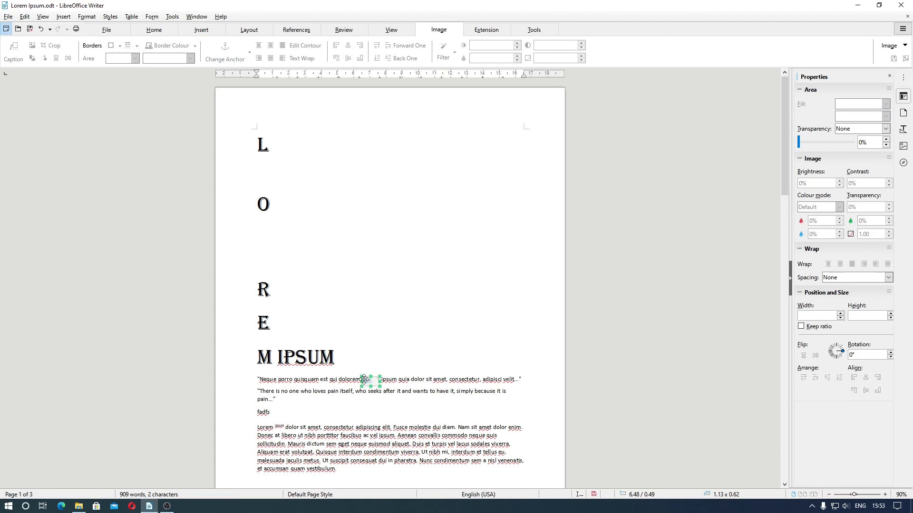
Step: Undo the last edit and shrink the inline image to about 0.70 × 0.38 cm, closer to the text height
scroll(383, 393, "up", 2)
scroll(383, 392, "up", 10)
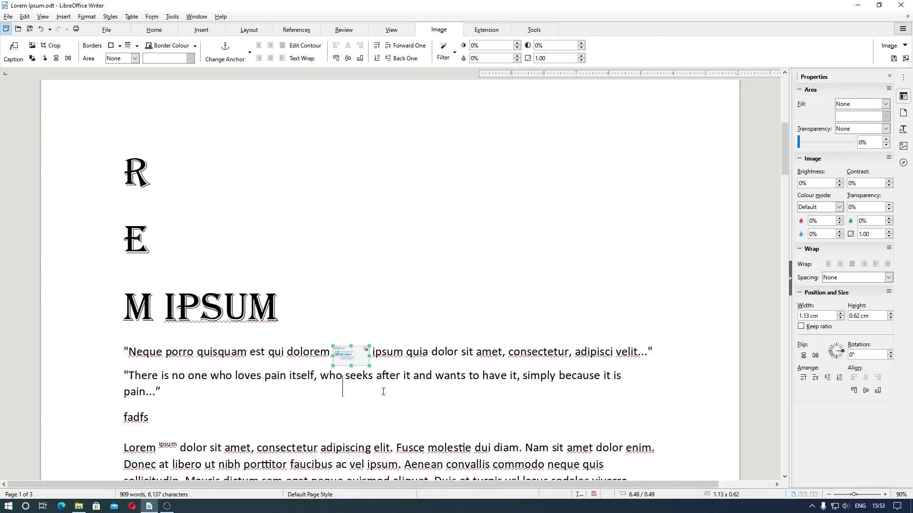
scroll(450, 400, "down", 3)
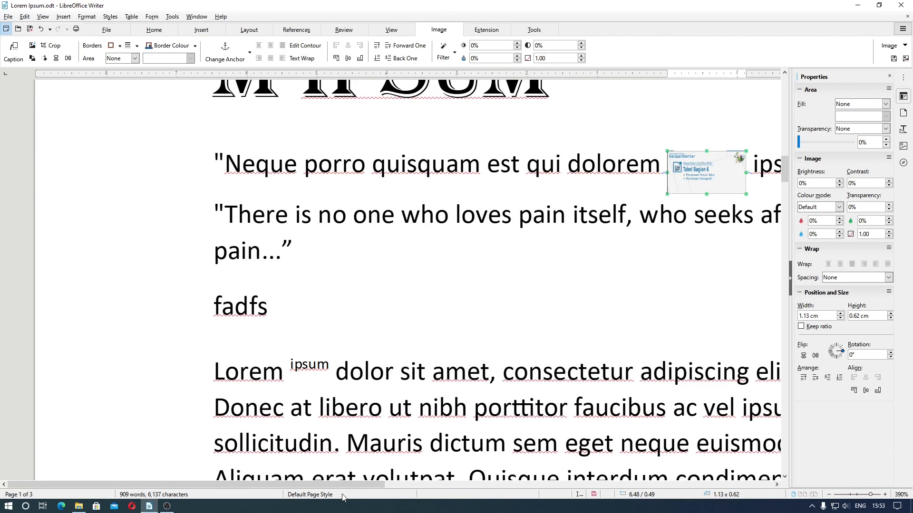
left_click_drag(356, 483, 520, 487)
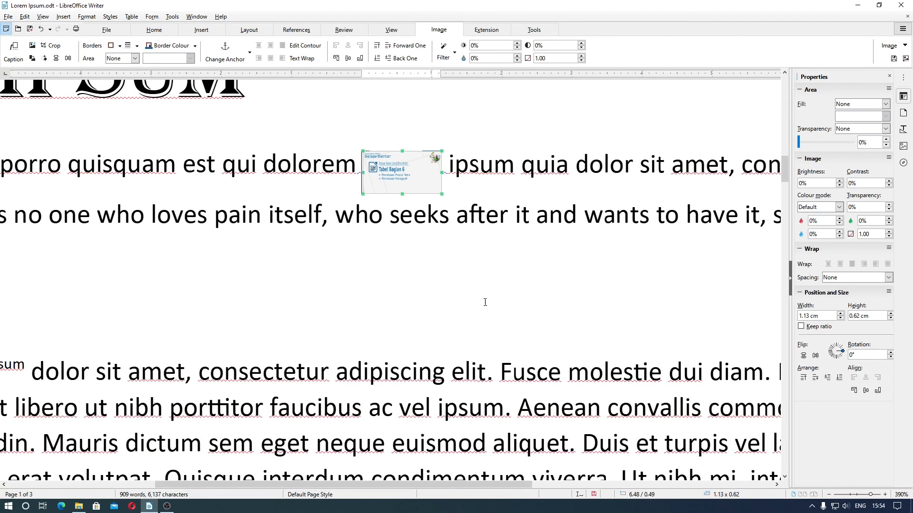
scroll(416, 271, "up", 2)
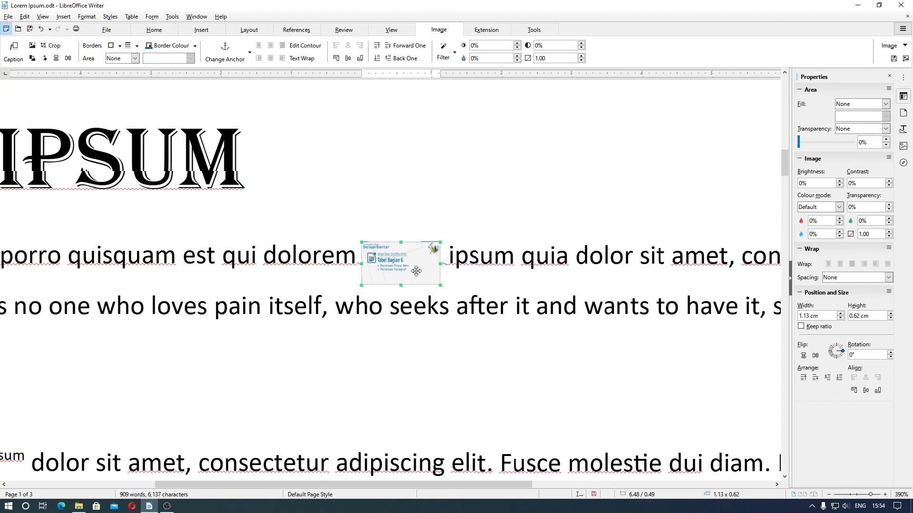
key("ctrl+z")
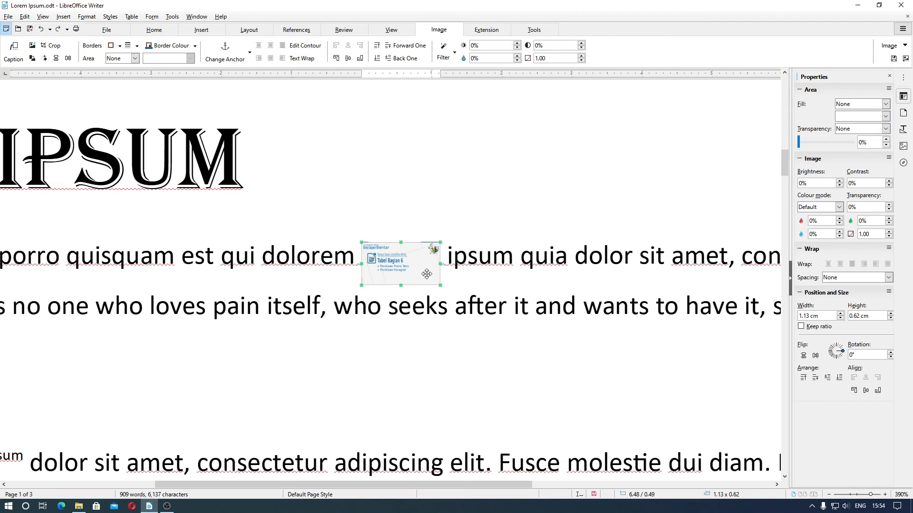
left_click(454, 261)
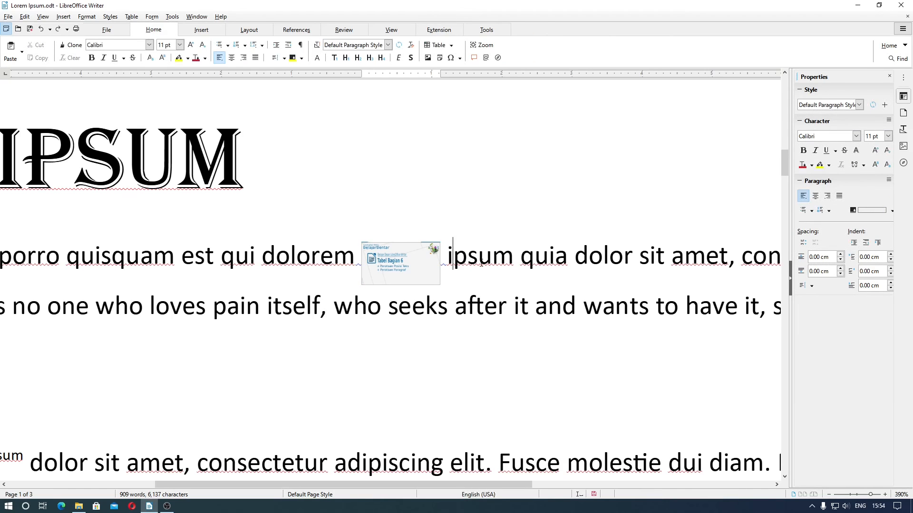
left_click(413, 278)
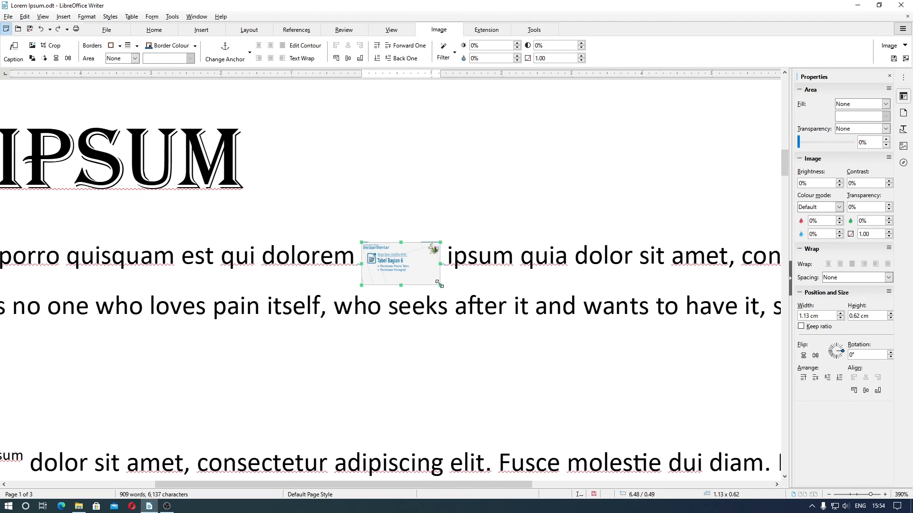
left_click_drag(438, 283, 410, 268)
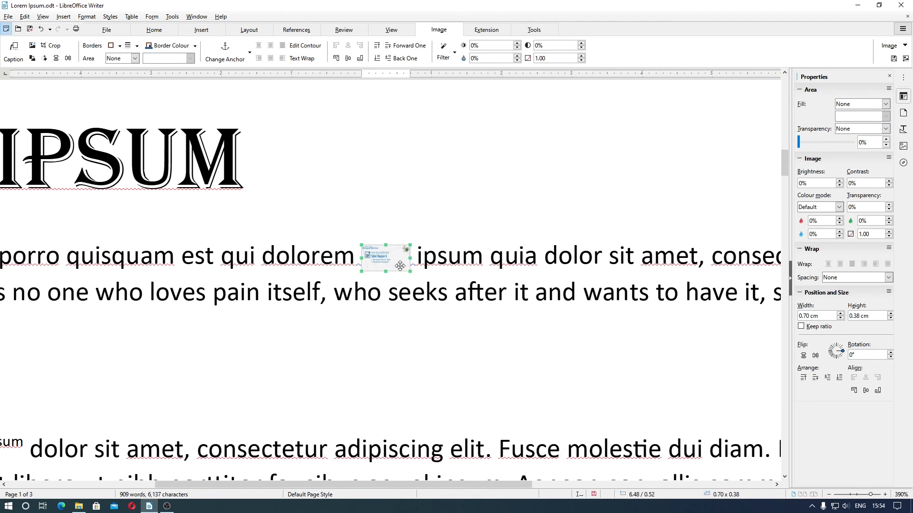
Step: Add blank paragraphs below "M IPSUM" and two more below the "There is no one who loves pain" quote
left_click(459, 269)
scroll(459, 270, "down", 5, "ctrl")
left_click(313, 178)
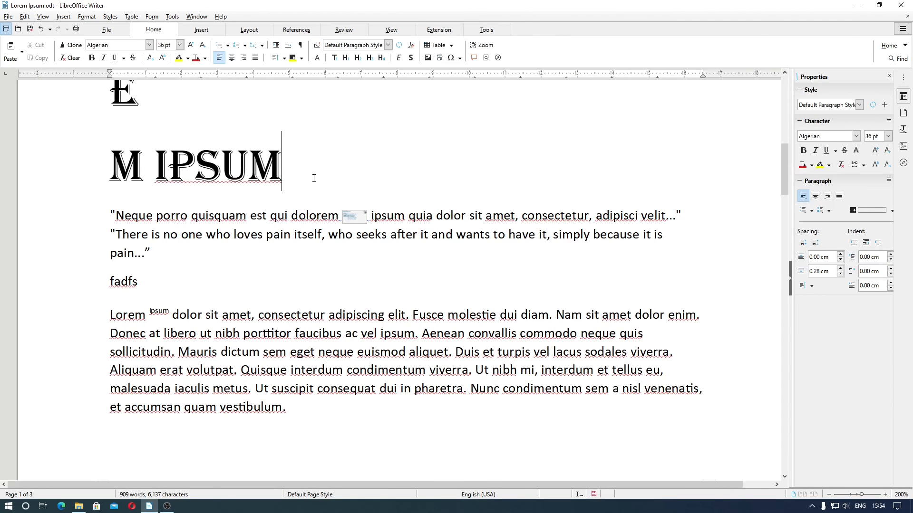
key("Return")
key("Return")
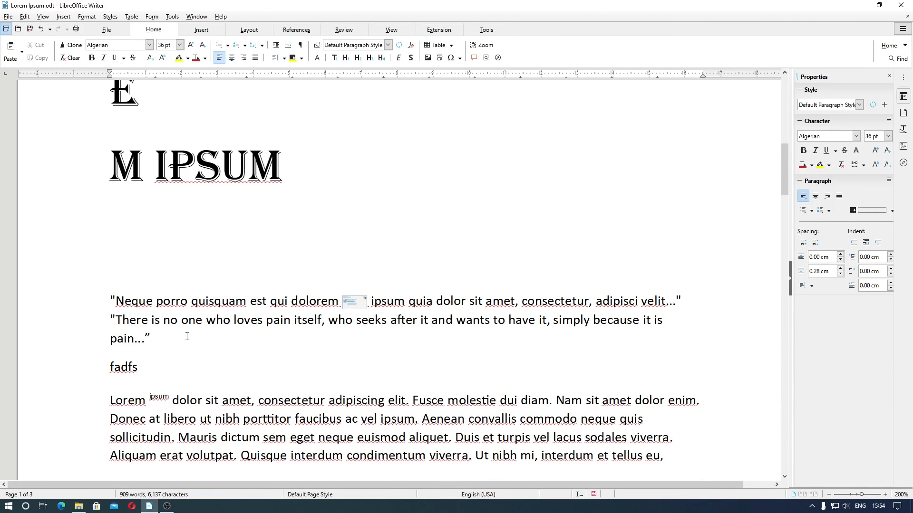
left_click(186, 337)
key("Return")
key("Return")
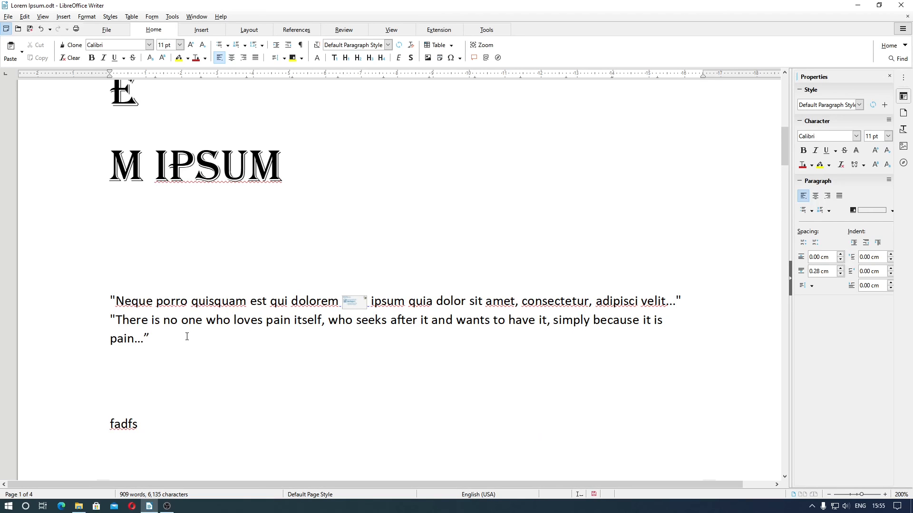
Step: Select the inline image in the "Neque porro quisquam" line
left_click(363, 306)
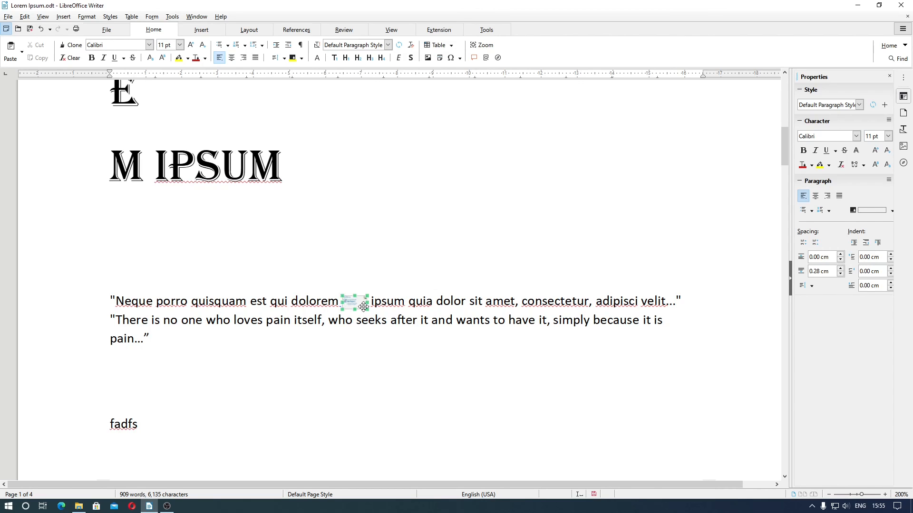